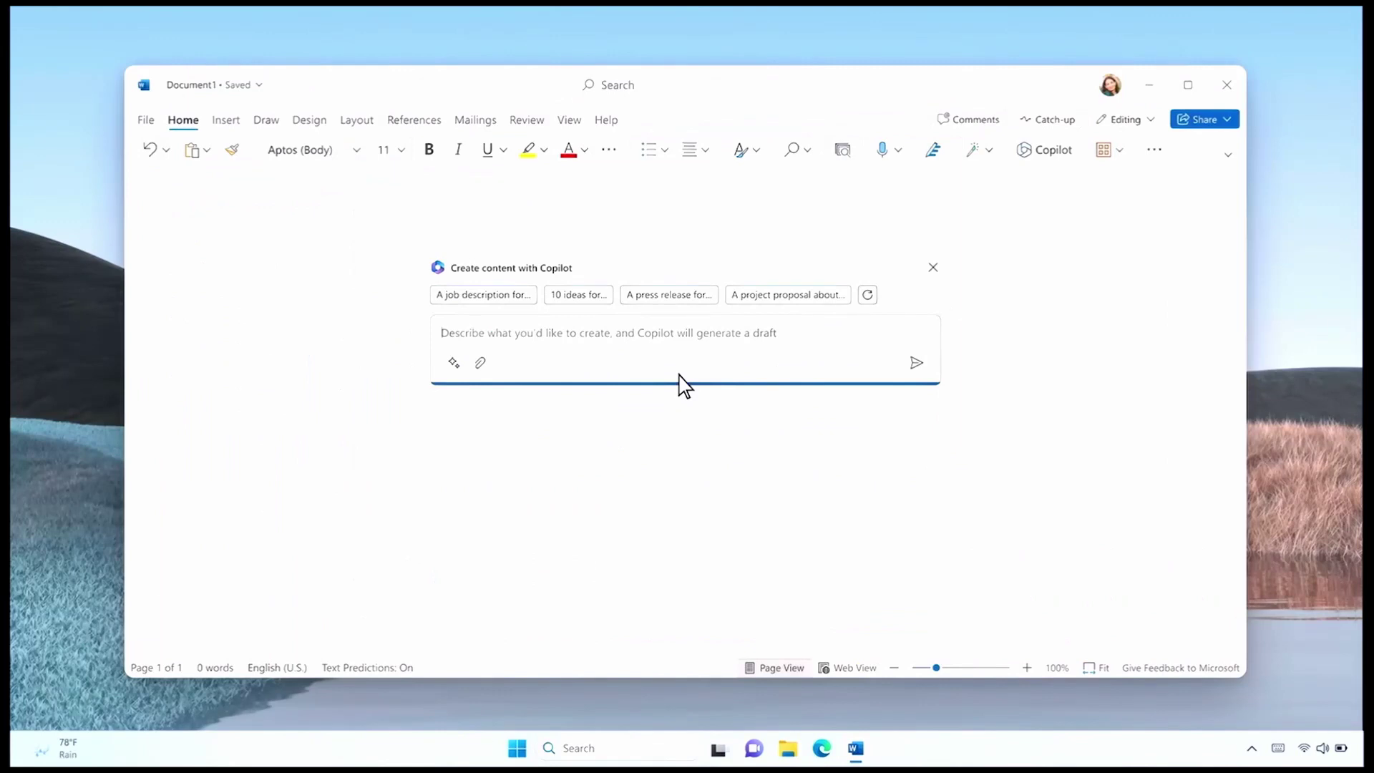
- Request a VanArsdel proposal citing the VanArsdel Meeting notes and the Product Roadmap, including its product offers
{"action": "left_click", "coordinate": [753, 282]}
{"action": "type", "text": "and include product offers from @roadmap"}
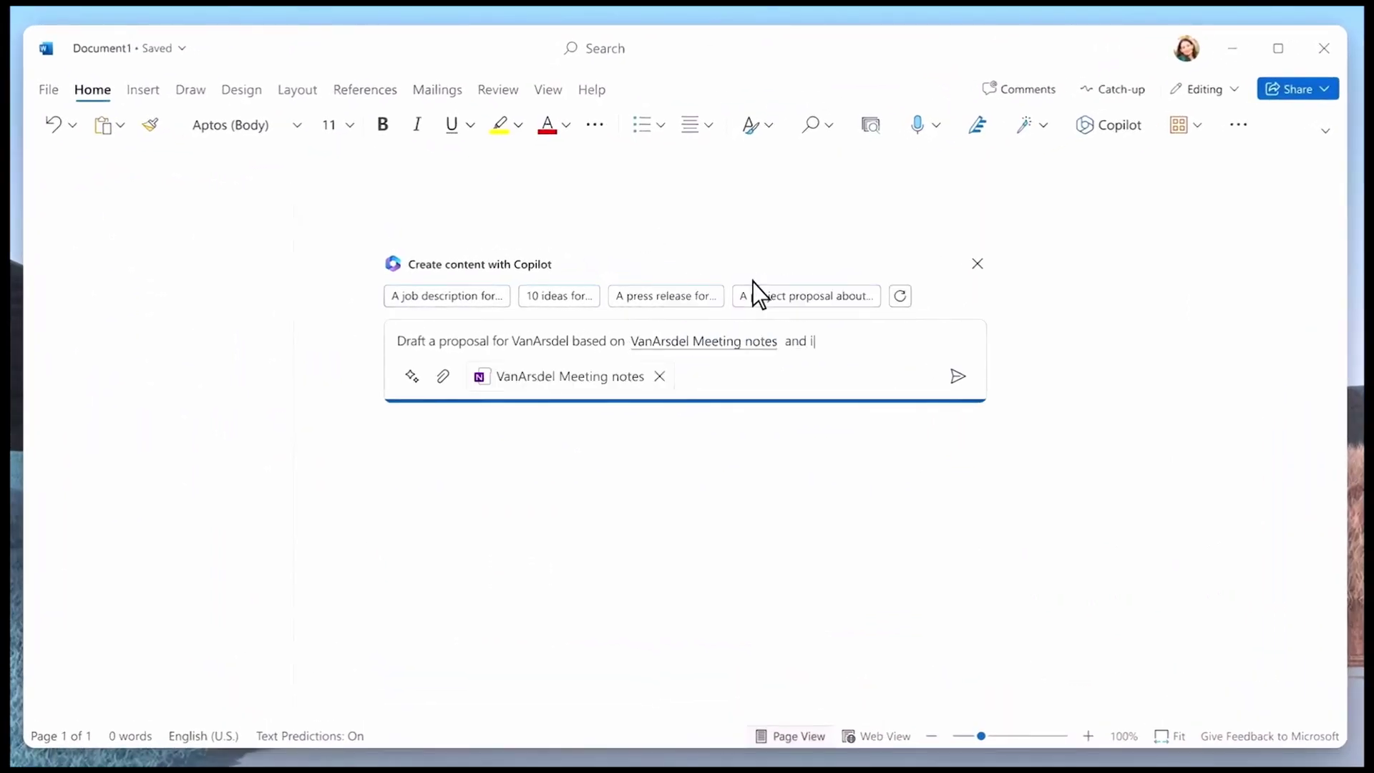
{"action": "left_click", "coordinate": [608, 418]}
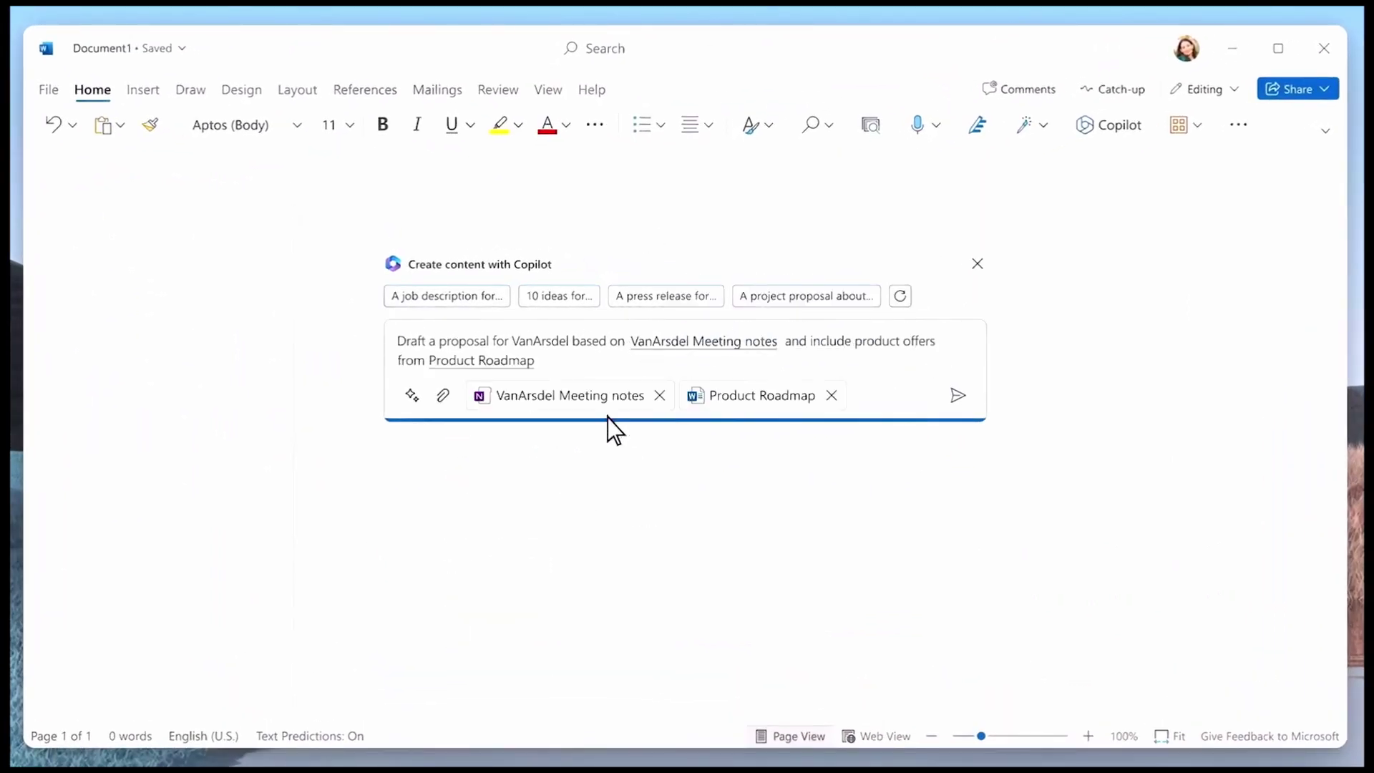
{"action": "left_click", "coordinate": [955, 395]}
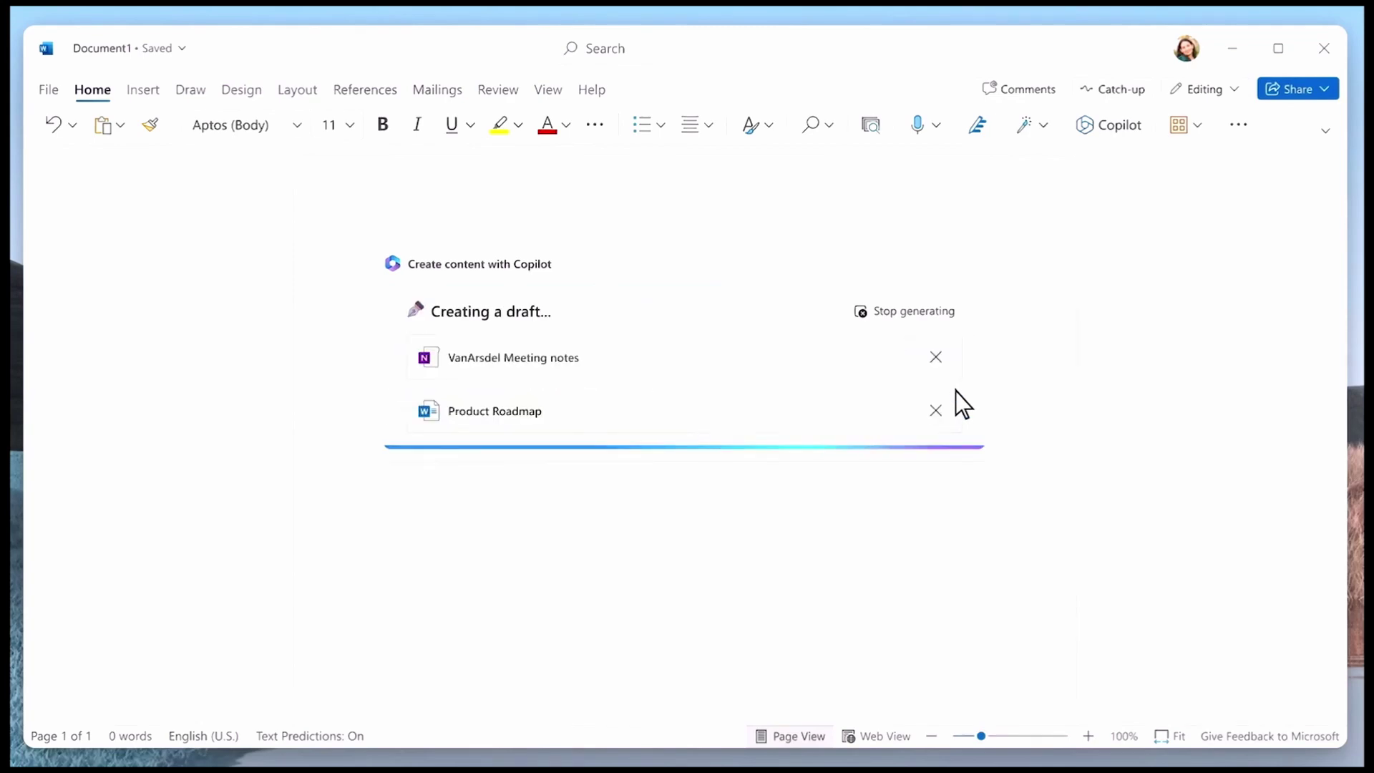
- Draft an email reply grounded in the Q1 Performance file, then send Copilot a presentation request
{"action": "scroll", "coordinate": [955, 392], "scroll_direction": "down", "scroll_amount": 7}
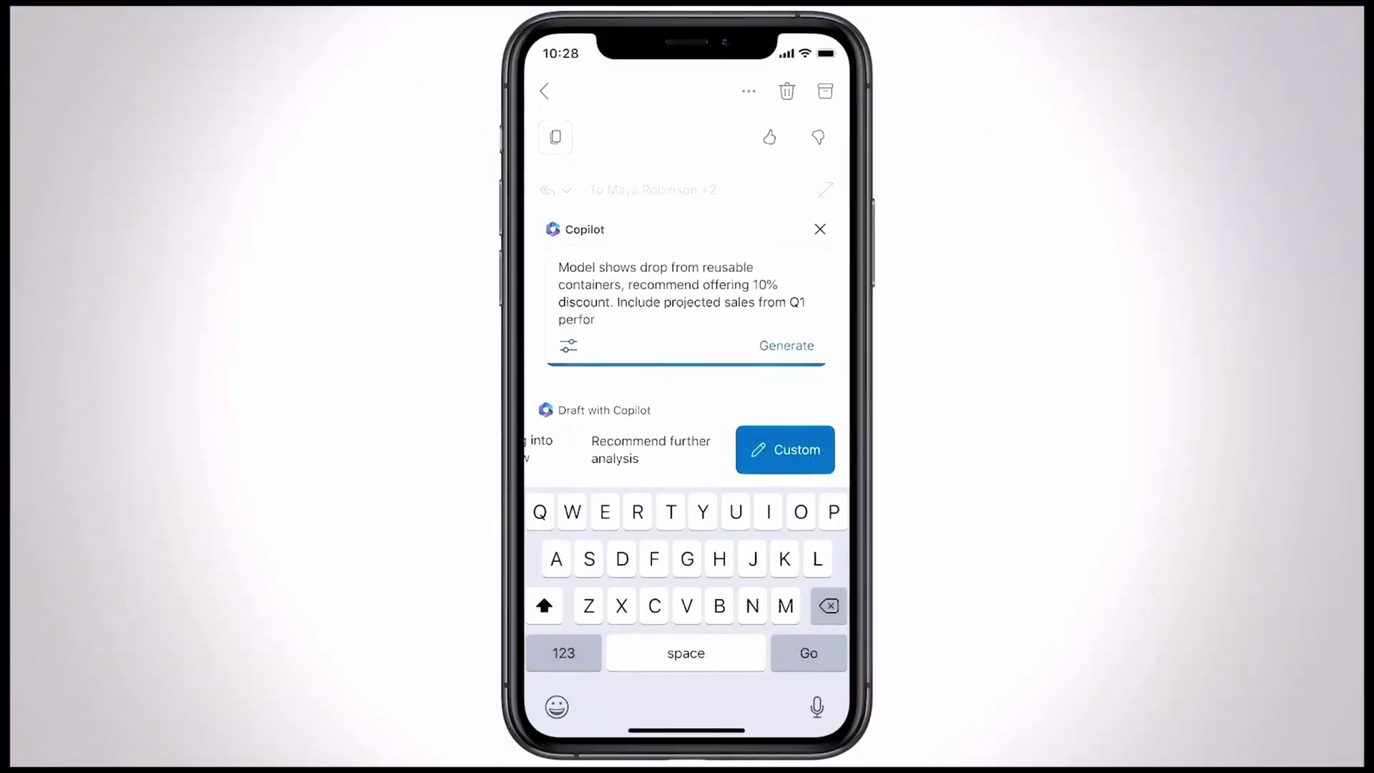
{"action": "left_click", "coordinate": [687, 193]}
{"action": "left_click", "coordinate": [794, 345]}
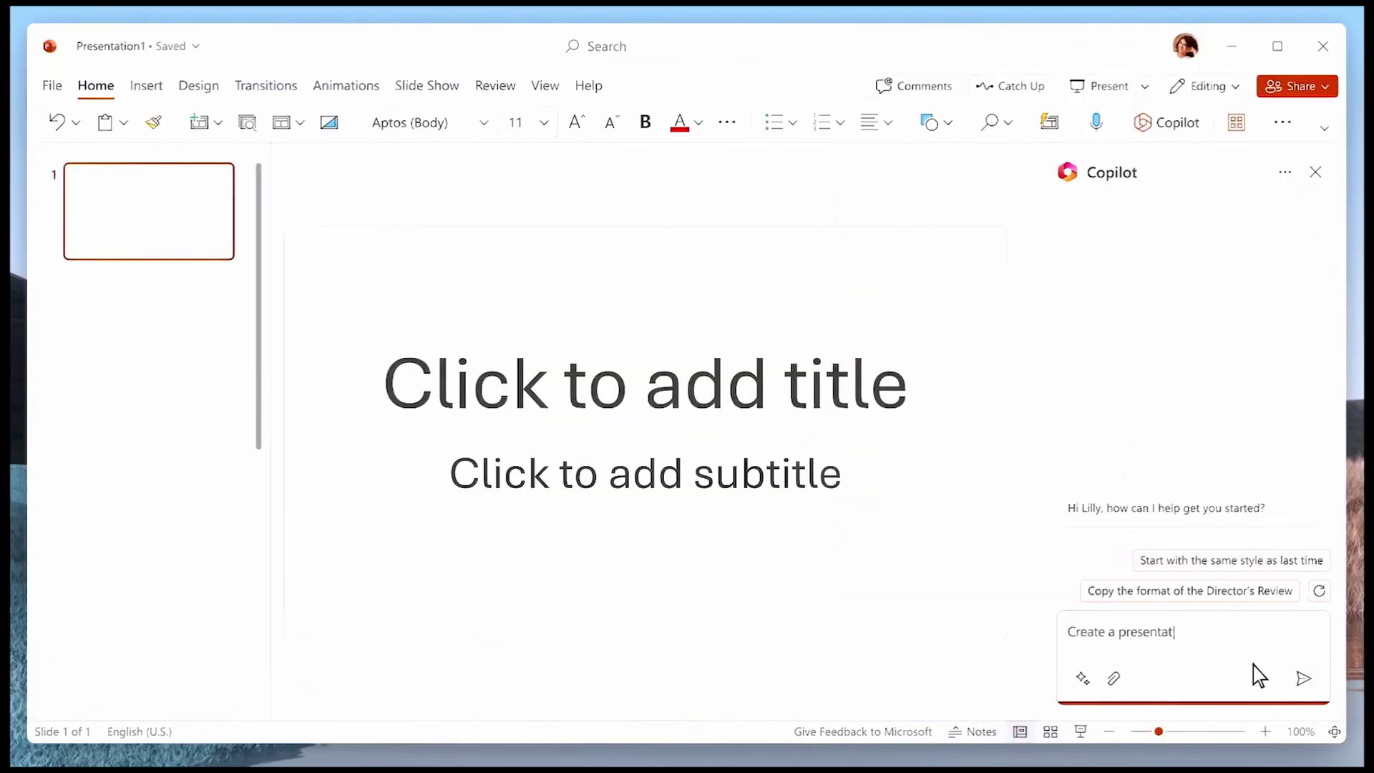
{"action": "type", "text": "@V"}
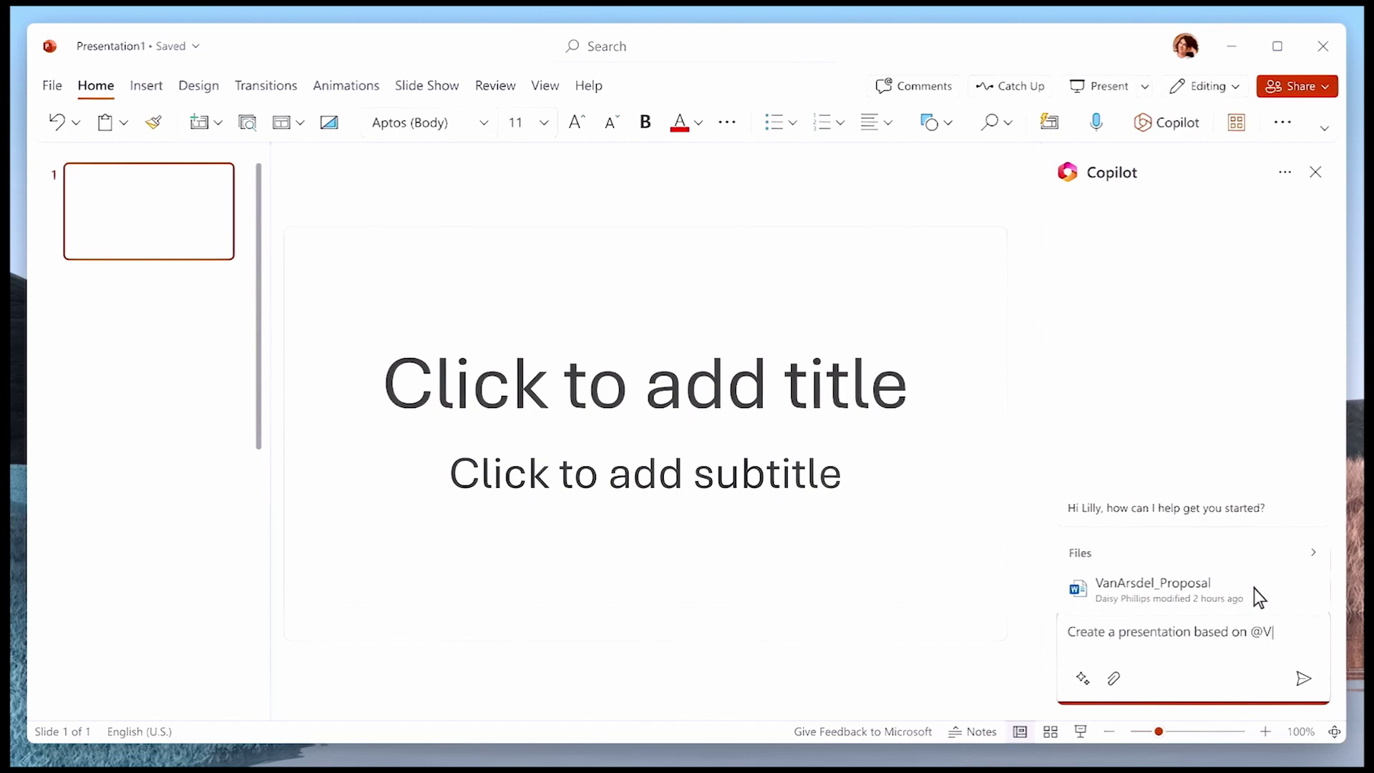
{"action": "left_click", "coordinate": [1304, 679]}
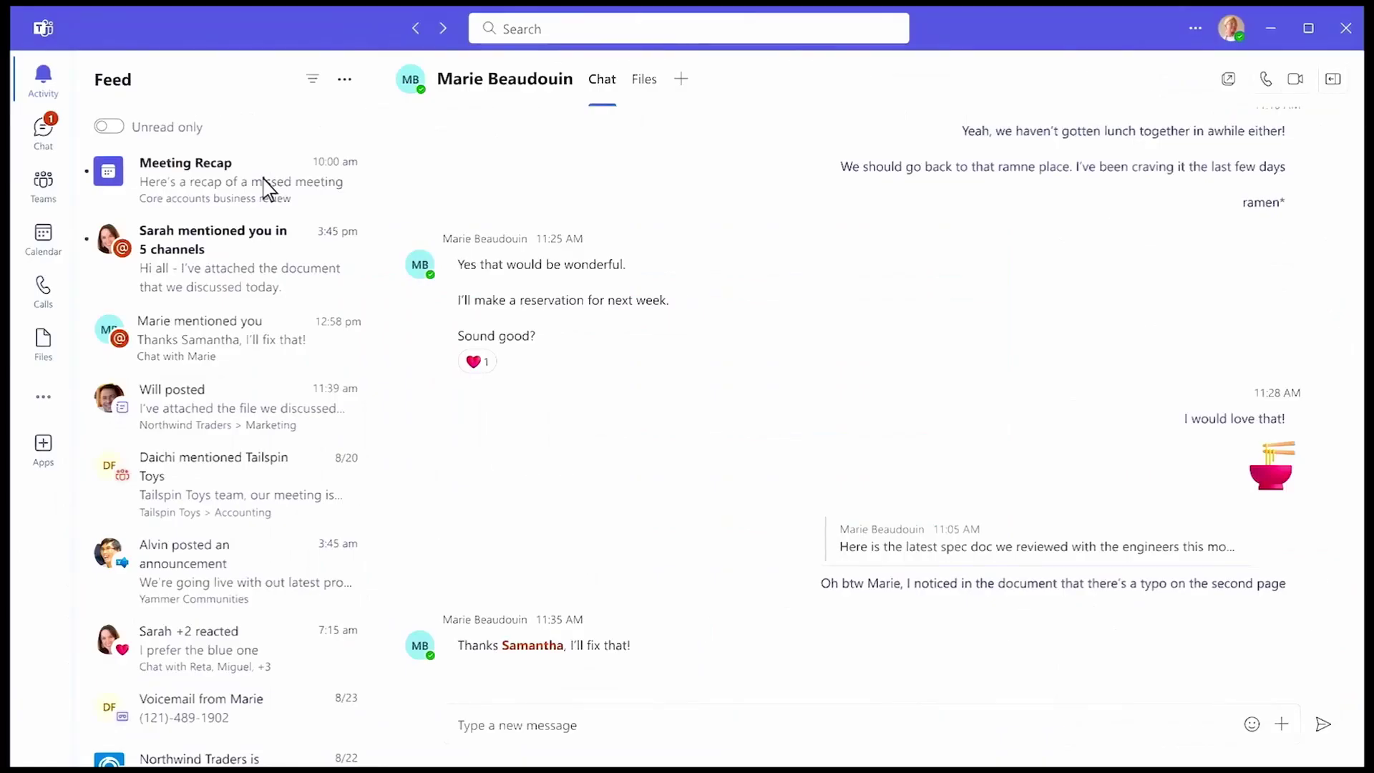
- Open the Core accounts business review meeting recap and ask Copilot the Fabrikam question
{"action": "left_click", "coordinate": [266, 187]}
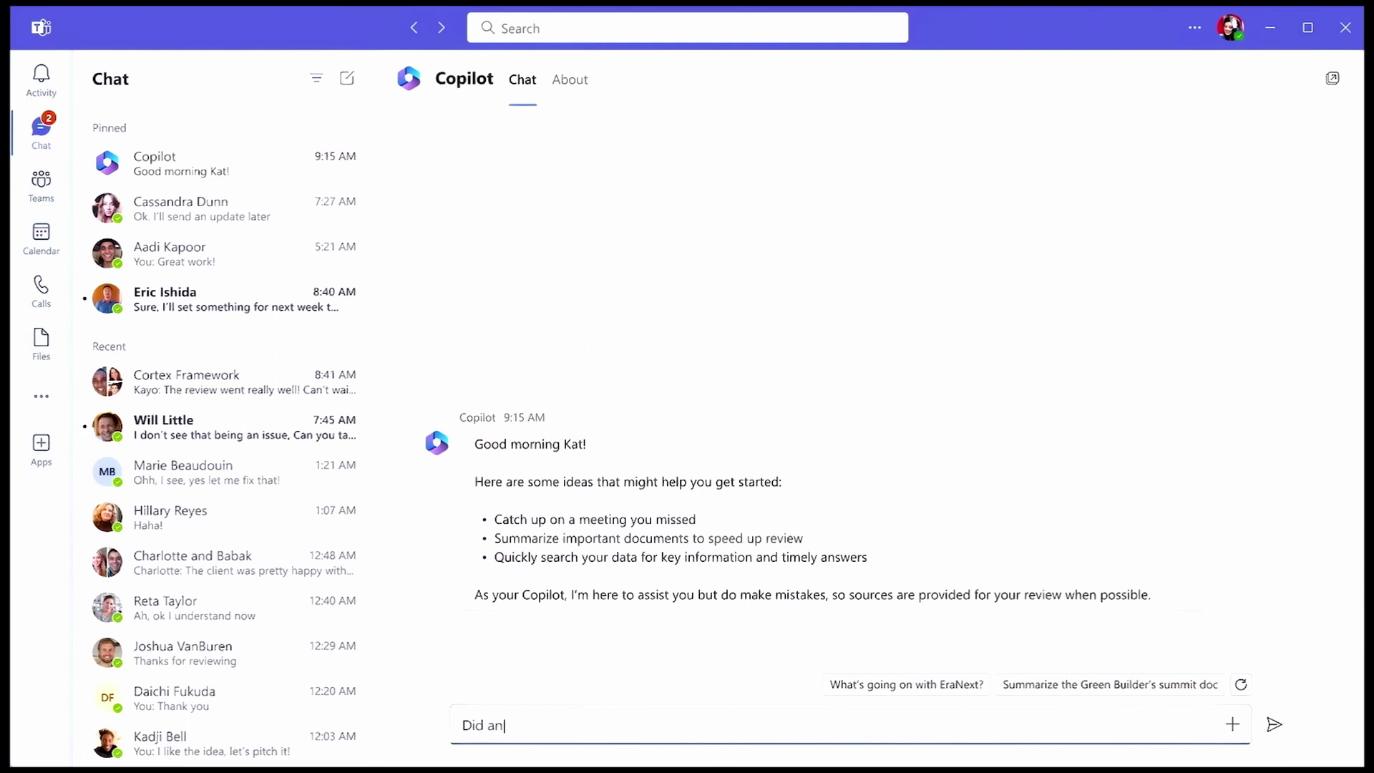
{"action": "left_click", "coordinate": [1274, 728]}
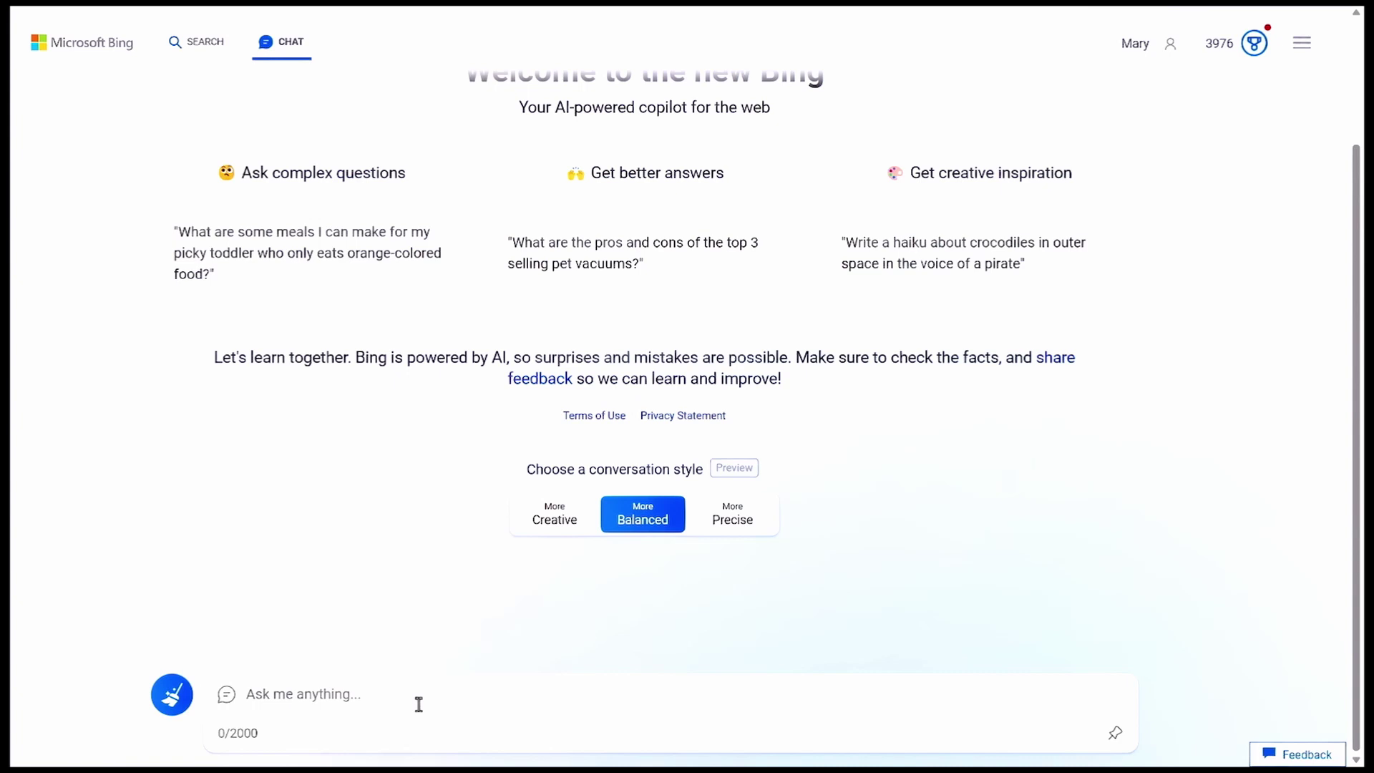
- Paste the copied shirt-colour question into Bing Chat and send it
{"action": "right_click", "coordinate": [418, 704]}
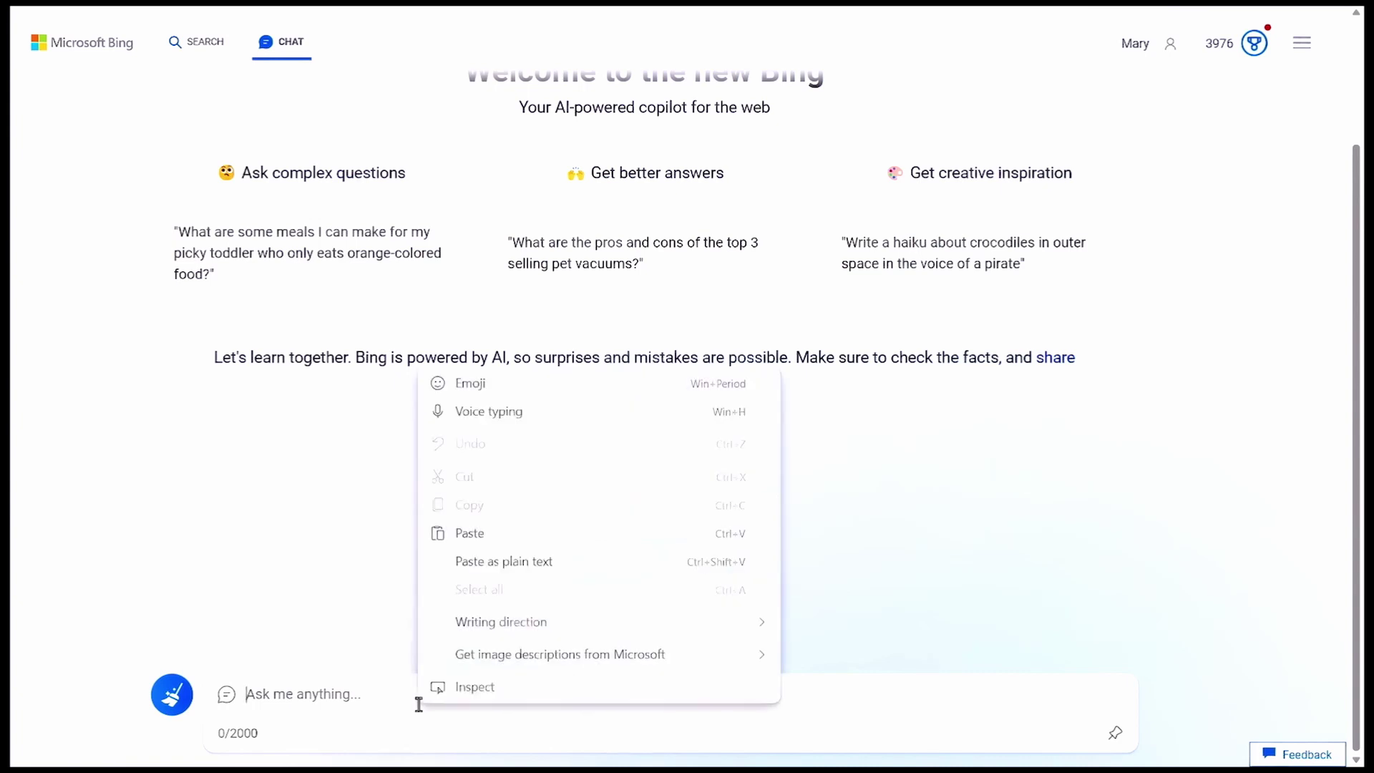
{"action": "left_click", "coordinate": [466, 536]}
{"action": "key", "text": "Return"}
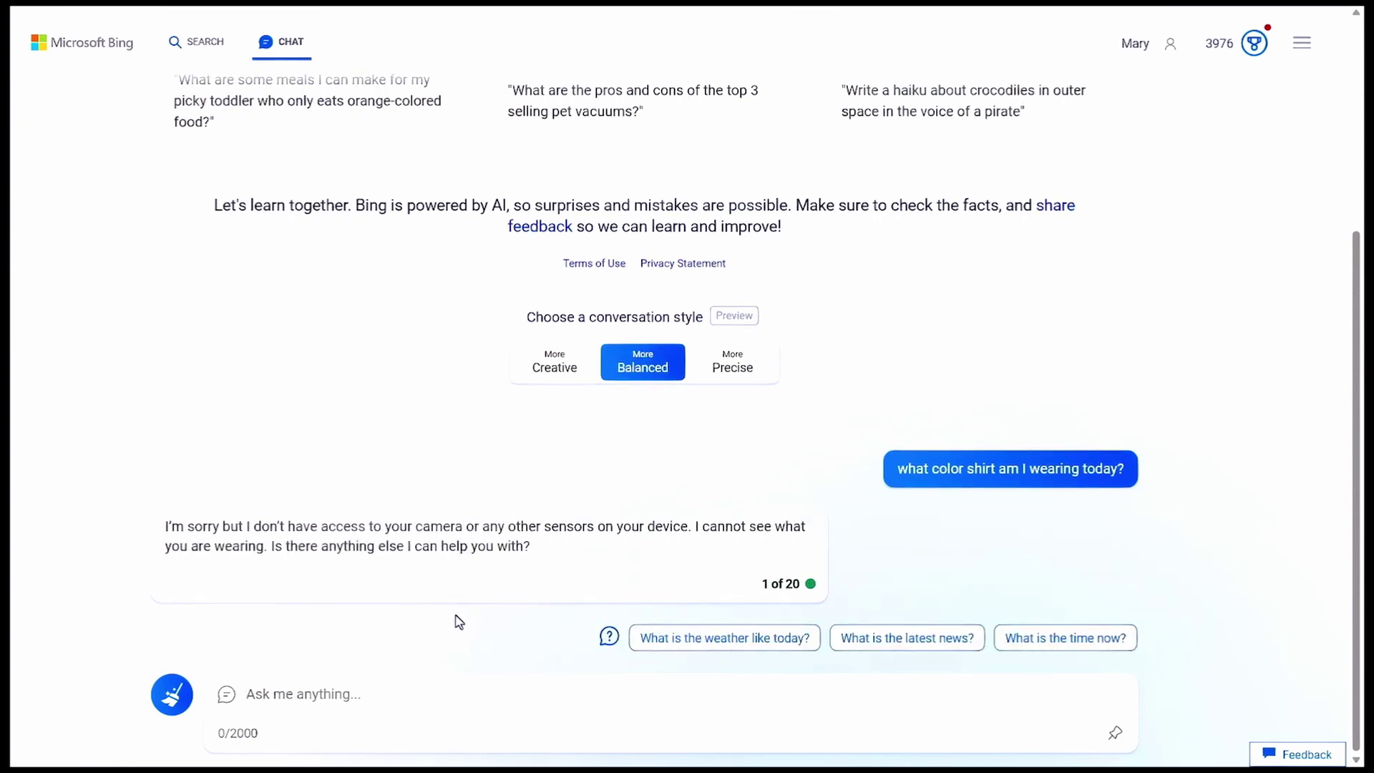
- Paste a follow-up describing a navy jacket and black shirt into the chat box
{"action": "left_click", "coordinate": [459, 621]}
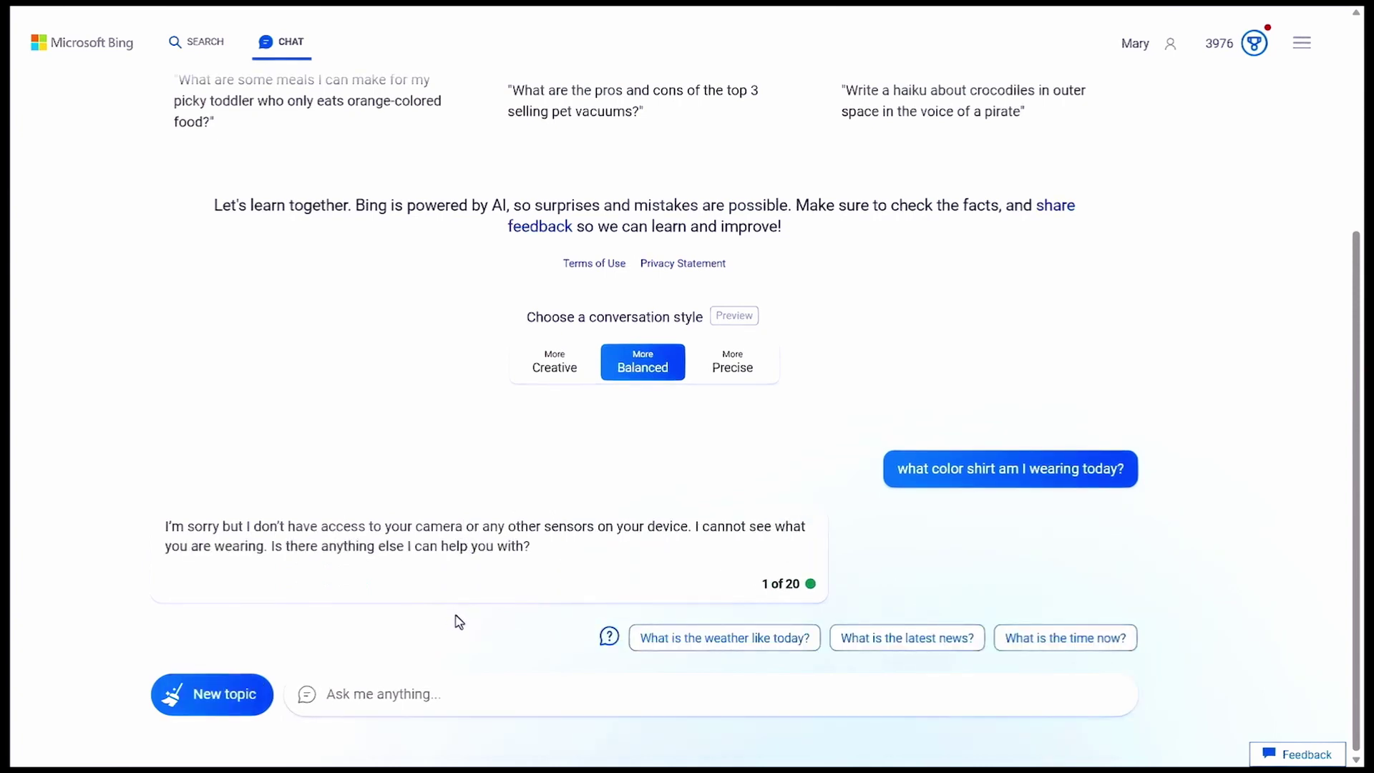
{"action": "left_click", "coordinate": [407, 703]}
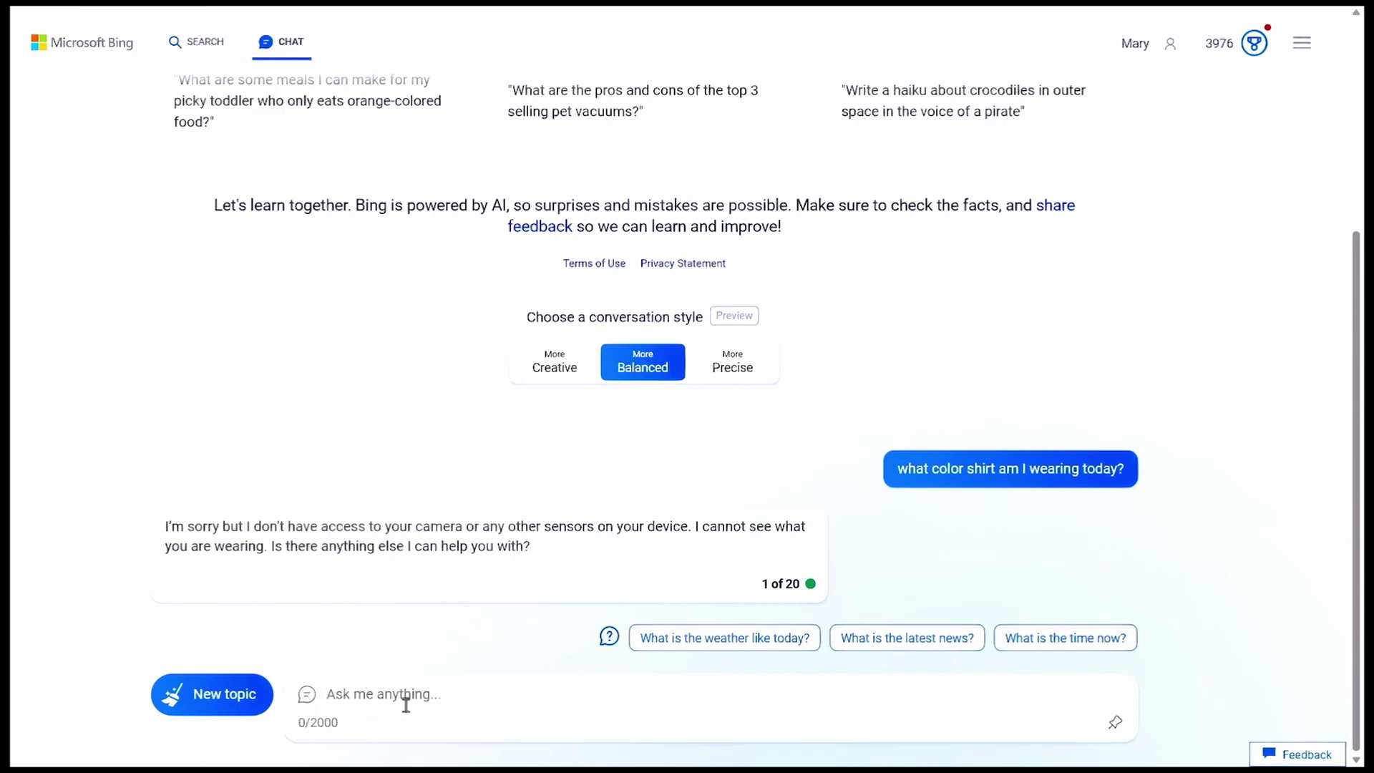
{"action": "right_click", "coordinate": [405, 705]}
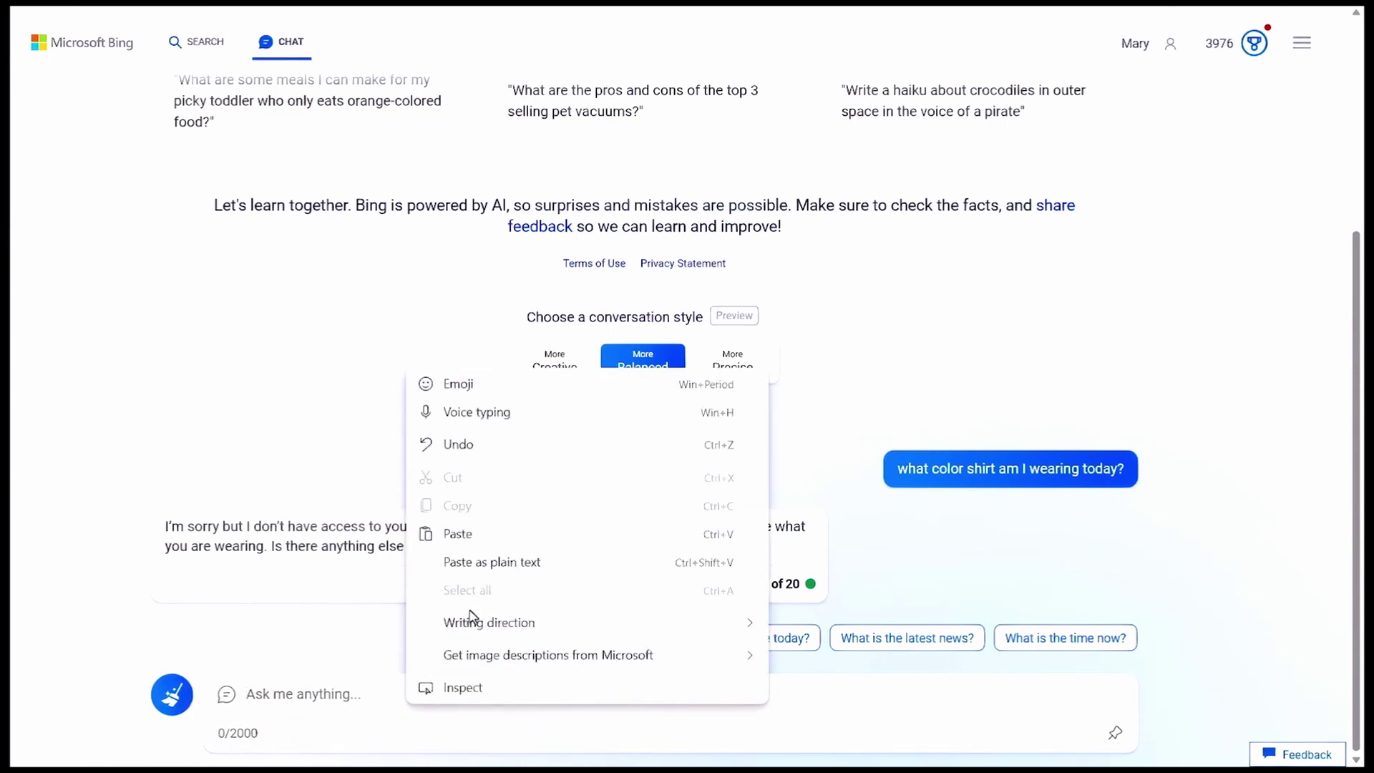
{"action": "left_click", "coordinate": [458, 533]}
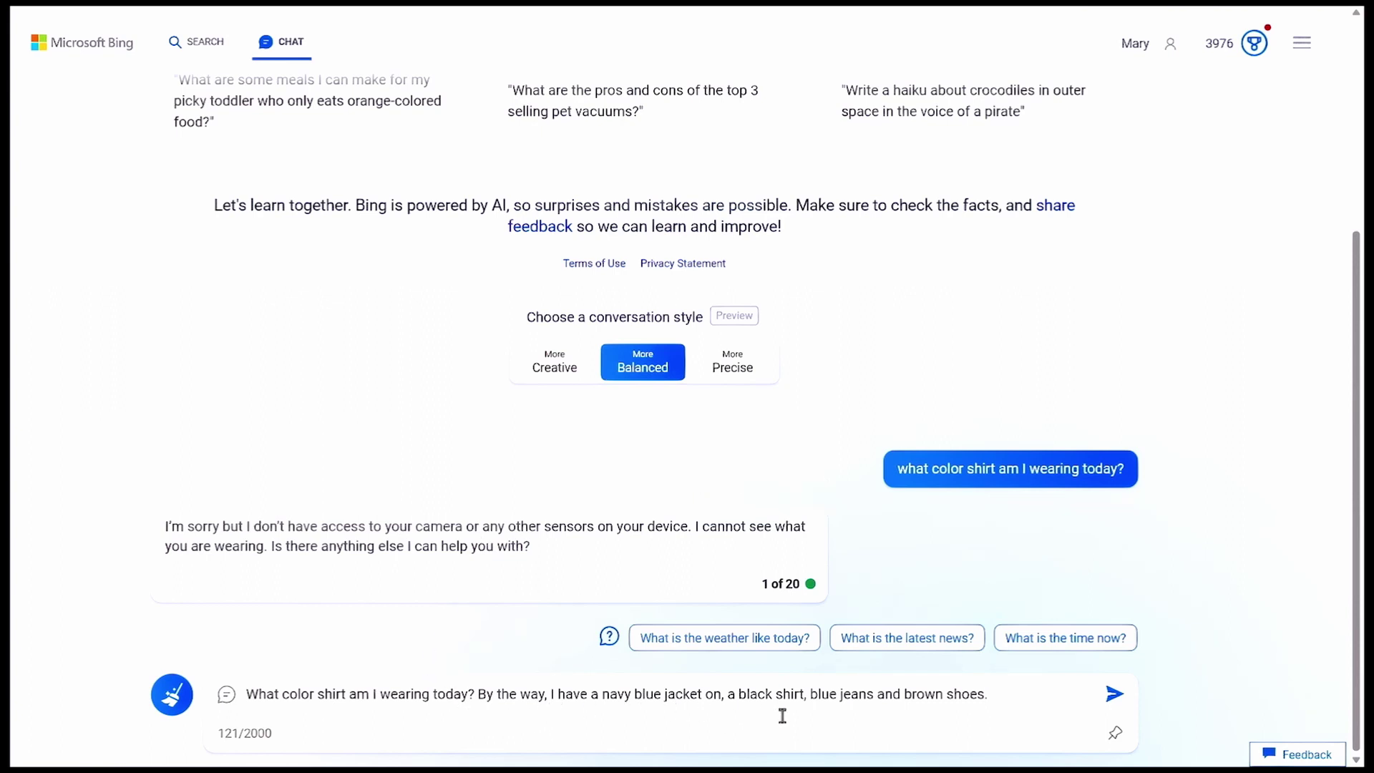
- Send the navy jacket and black shirt details, then ask Bing 'What color shoes?'
{"action": "left_click", "coordinate": [1106, 705]}
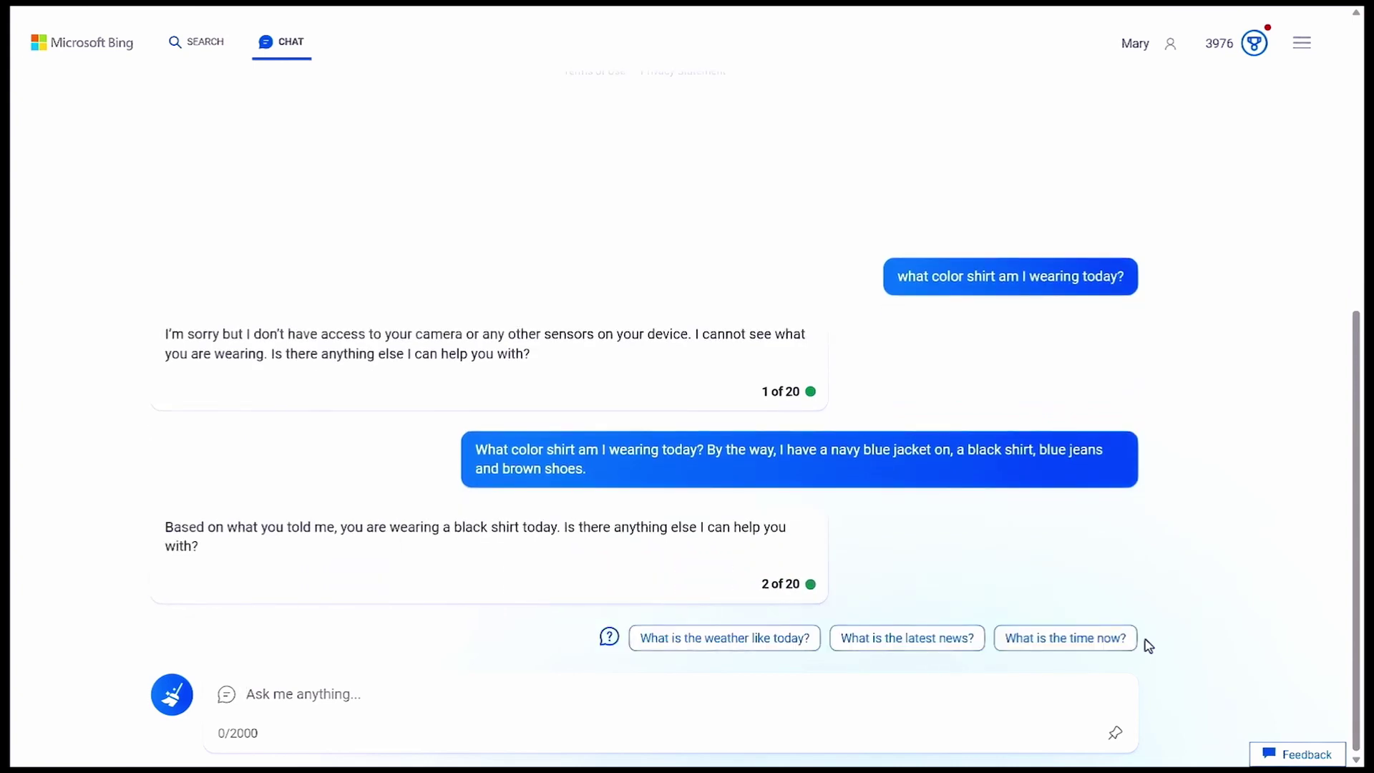
{"action": "right_click", "coordinate": [313, 697]}
{"action": "left_click", "coordinate": [377, 533]}
{"action": "left_click", "coordinate": [1116, 700]}
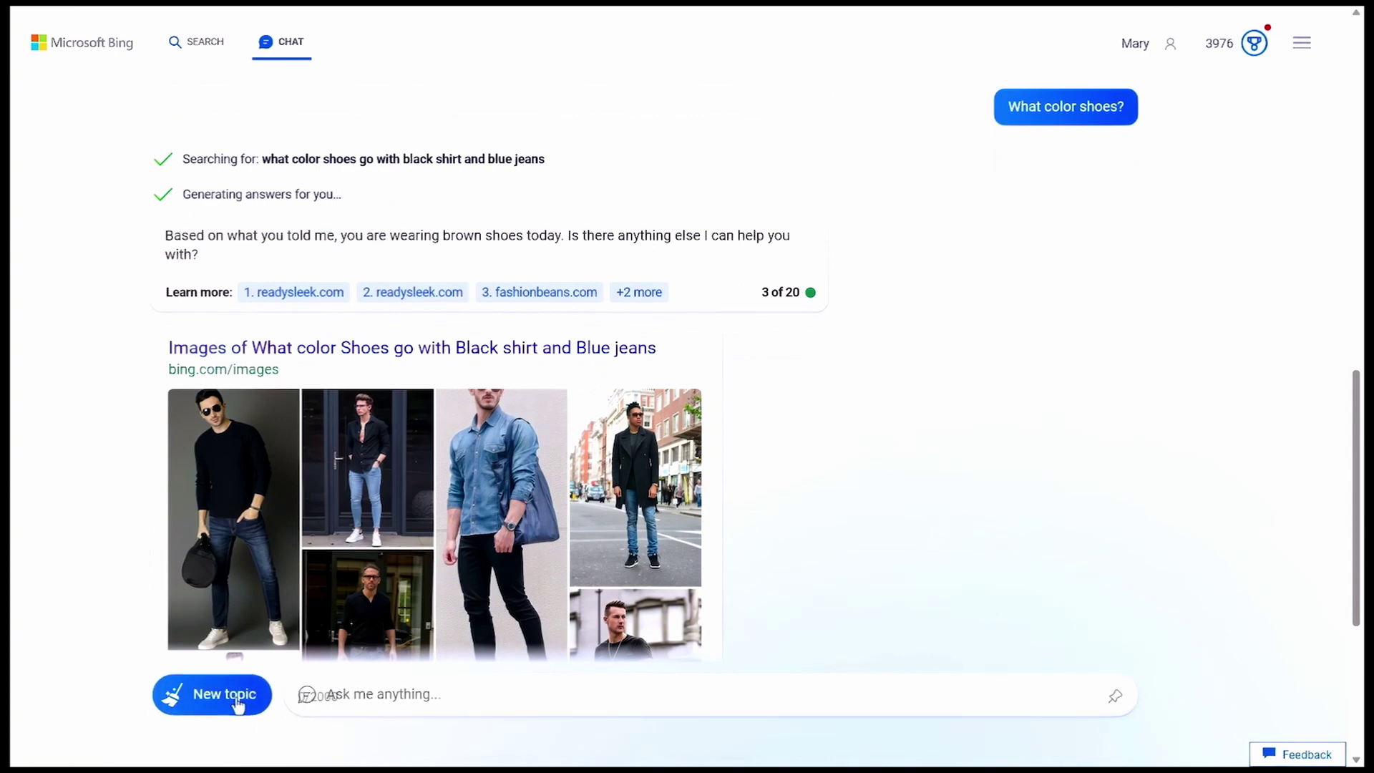
- Start a new topic and send the pasted shirt-colour question without any prior context
{"action": "left_click", "coordinate": [236, 700]}
{"action": "right_click", "coordinate": [355, 693]}
{"action": "left_click", "coordinate": [433, 554]}
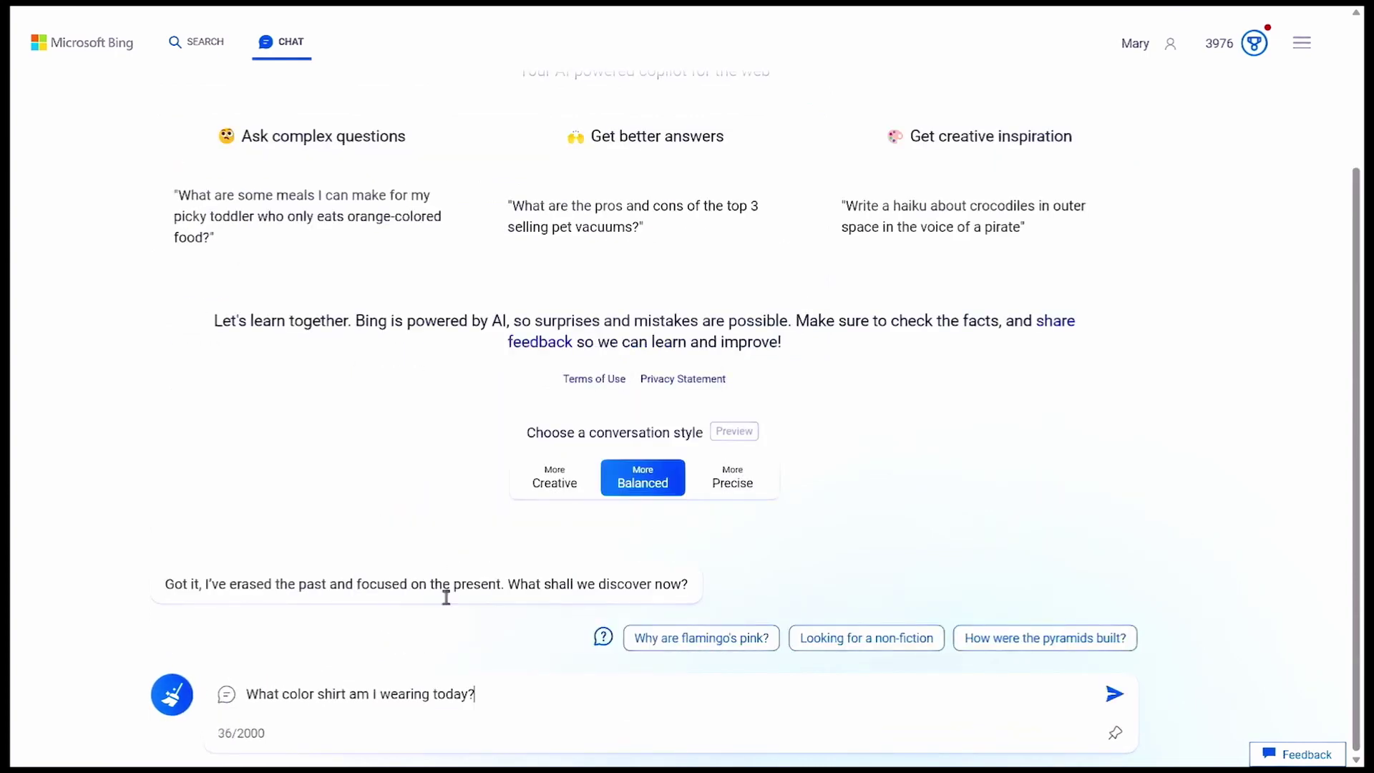
{"action": "left_click", "coordinate": [1114, 697]}
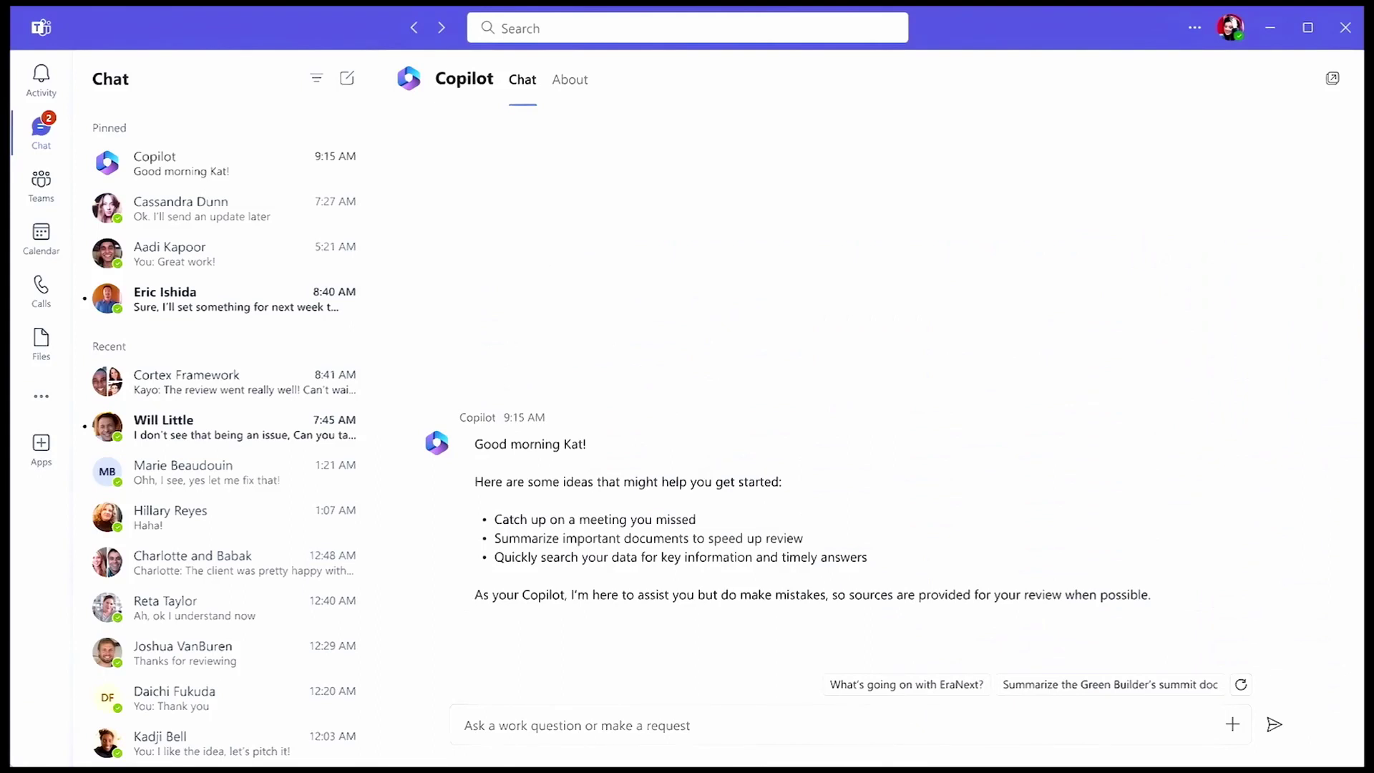
- Ask Copilot 'Did anything happen yesterday with Fabrikam?' and expand its 3 references
{"action": "left_click", "coordinate": [573, 725]}
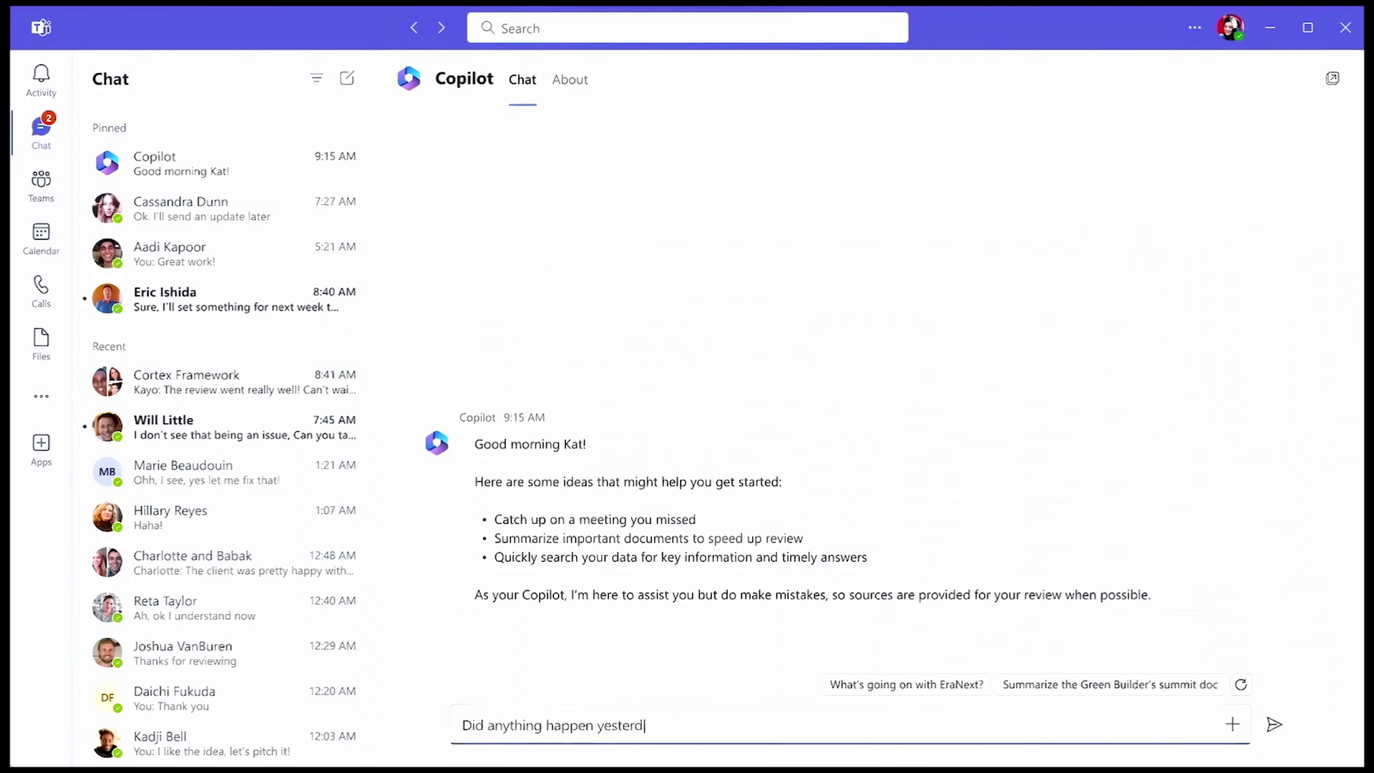
{"action": "left_click", "coordinate": [1275, 728]}
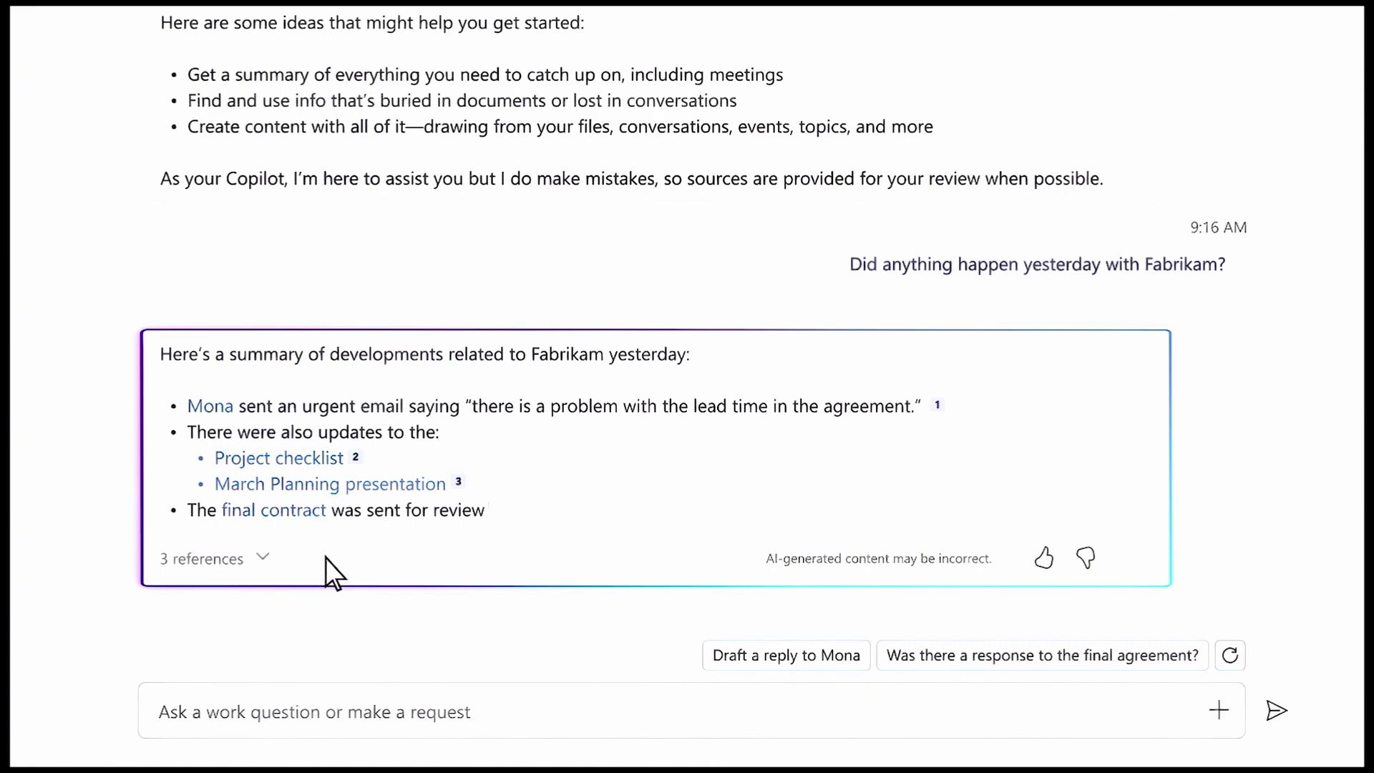
{"action": "left_click", "coordinate": [260, 558]}
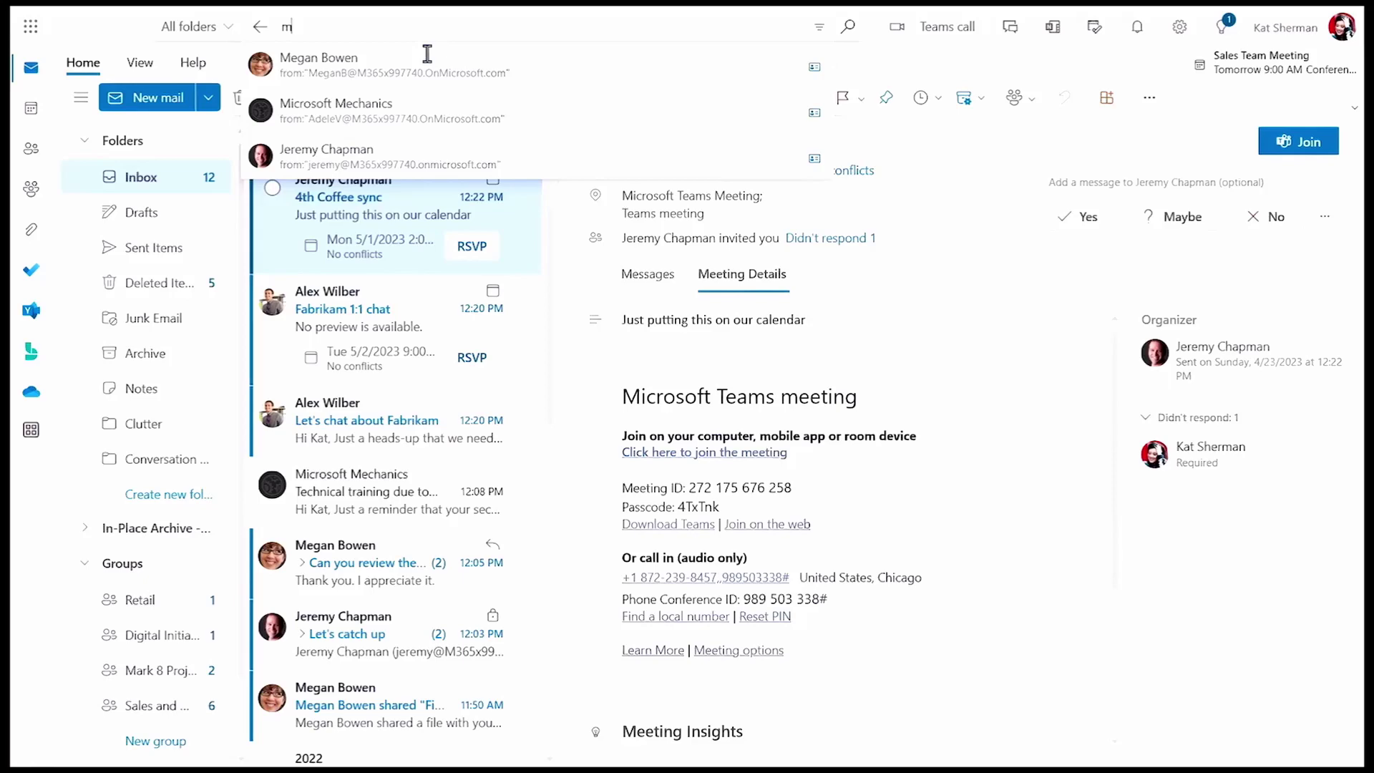
- Search Outlook for the sender, open her urgent email, then select March Planning.pptx in SharePoint
{"action": "type", "text": "ona"}
{"action": "key", "text": "Return"}
{"action": "left_click", "coordinate": [418, 261]}
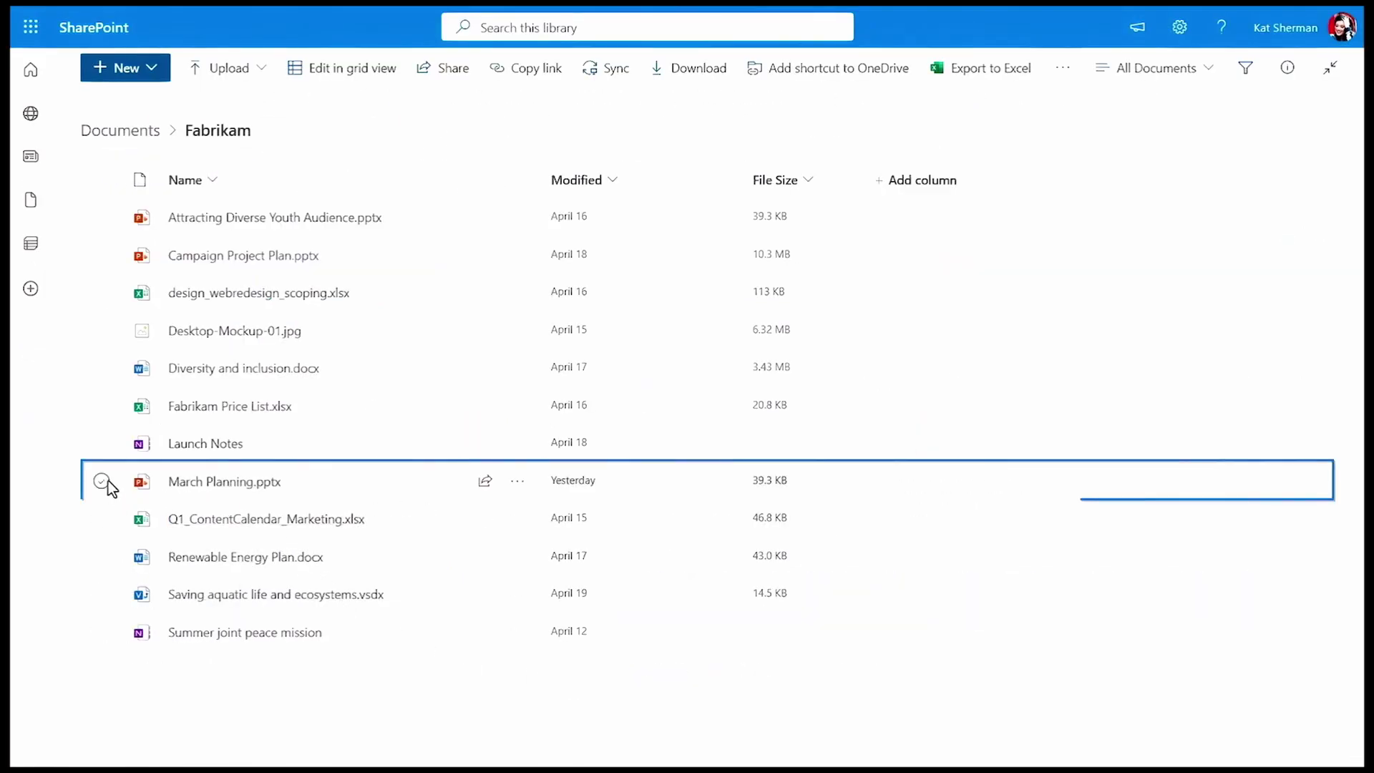
{"action": "left_click", "coordinate": [103, 481]}
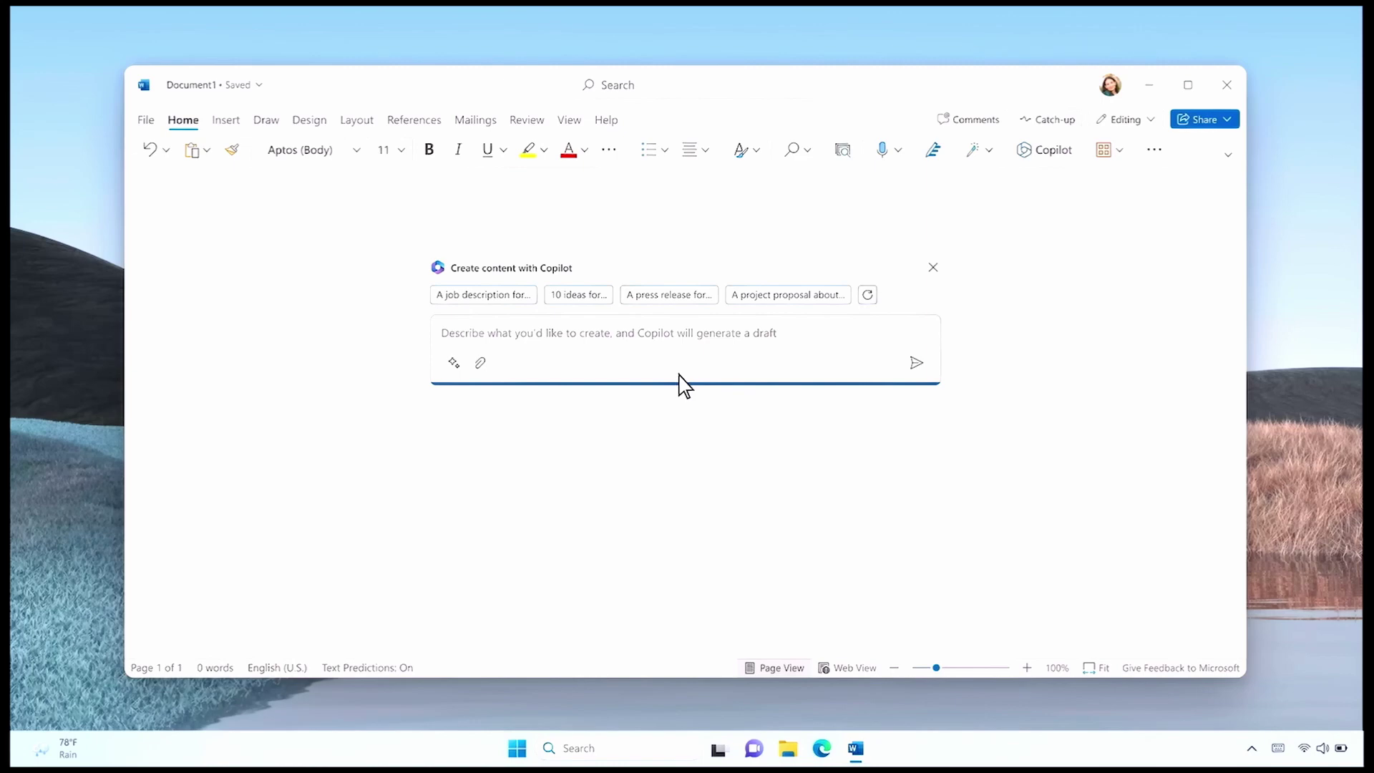
- Ask Copilot for a VanArsdel proposal from yesterday's OneNote notes, citing VanArsdel Meeting notes and Product Roadmap
{"action": "type", "text": "Draft a proposal for VanArsdel based on yesterday's notes in OneNote"}
{"action": "left_click", "coordinate": [681, 337]}
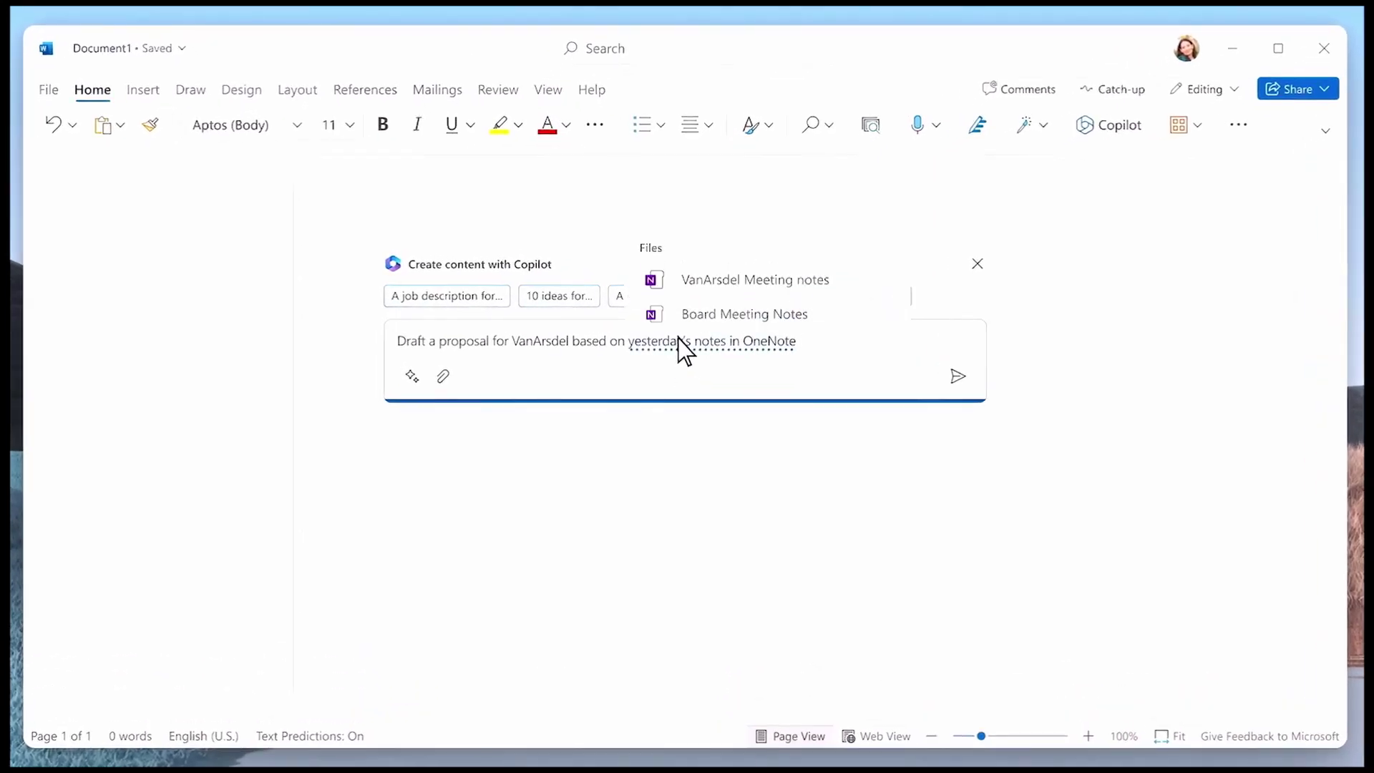
{"action": "left_click", "coordinate": [754, 281]}
{"action": "type", "text": "and include product offers from @roadmap"}
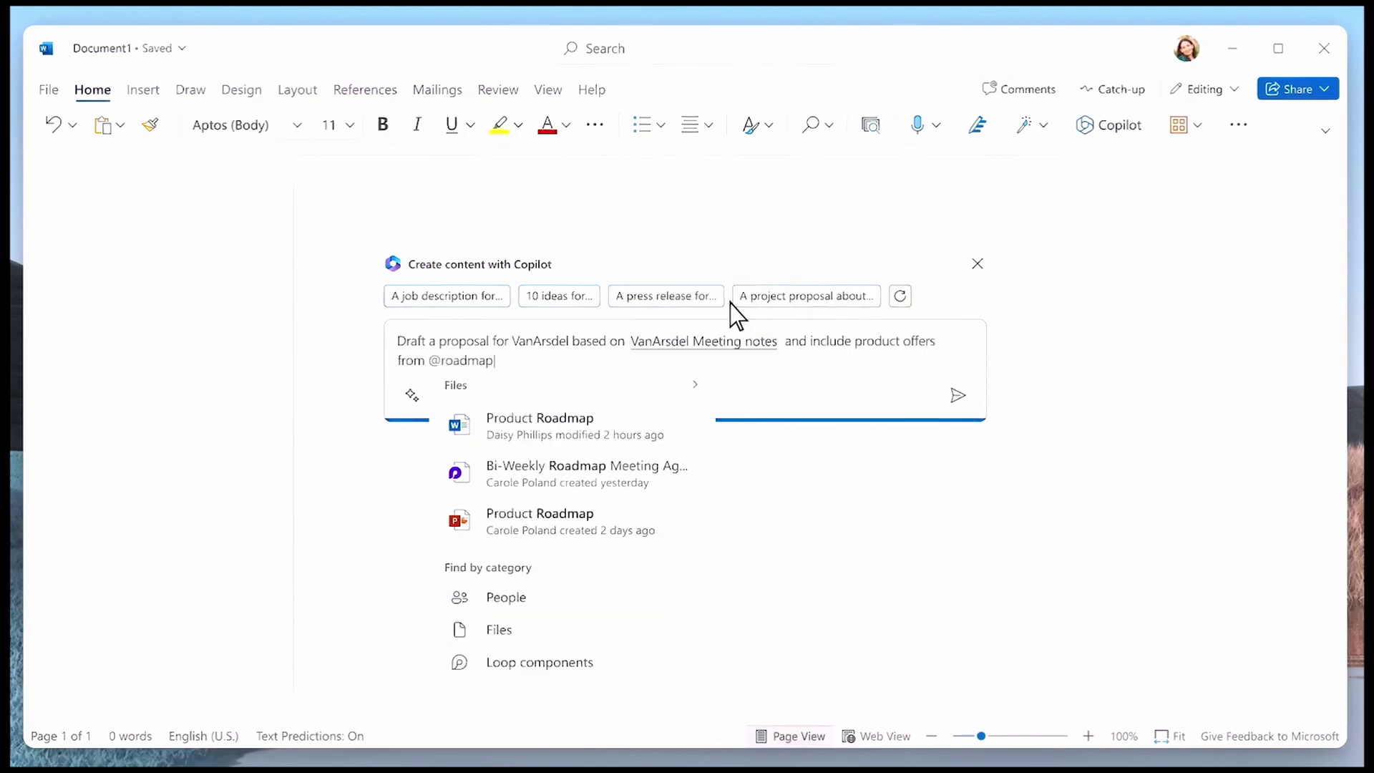
{"action": "left_click", "coordinate": [608, 418]}
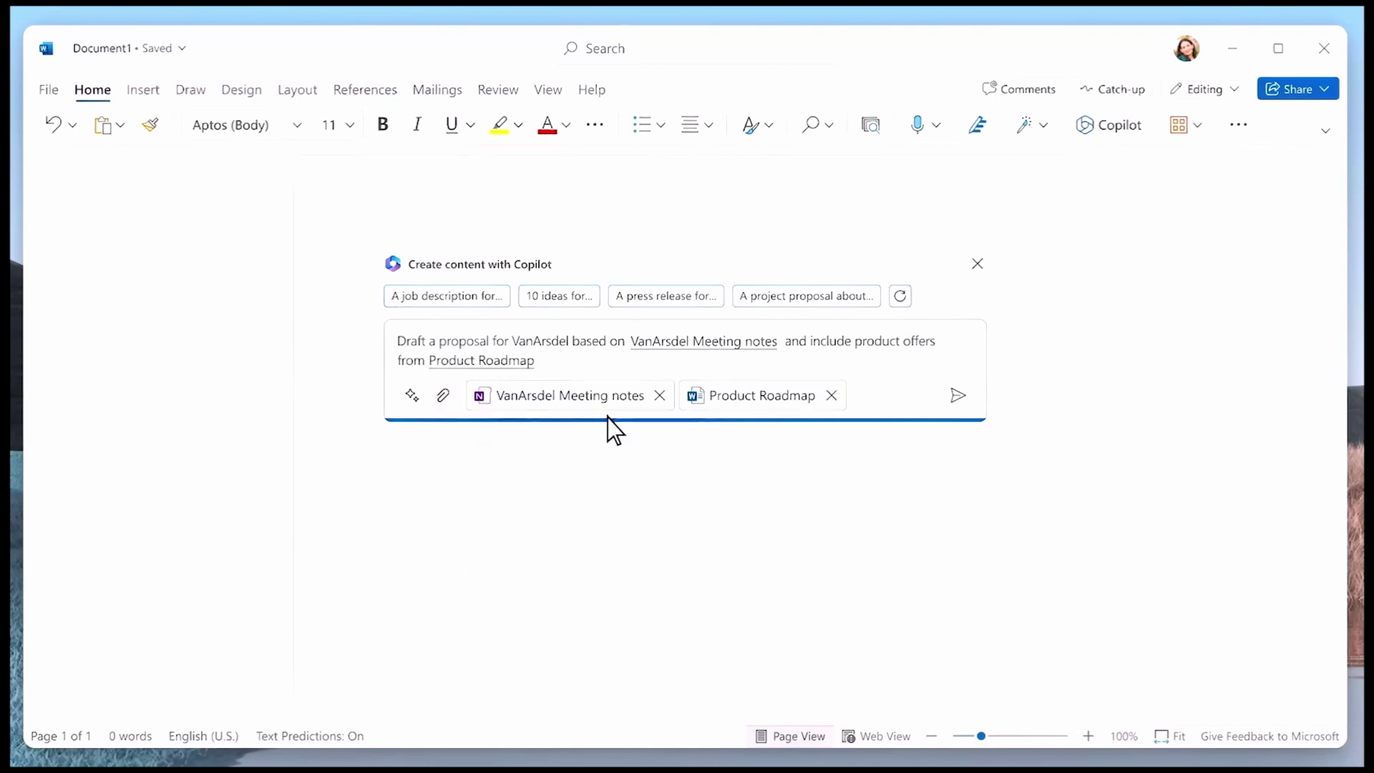
{"action": "left_click", "coordinate": [955, 394]}
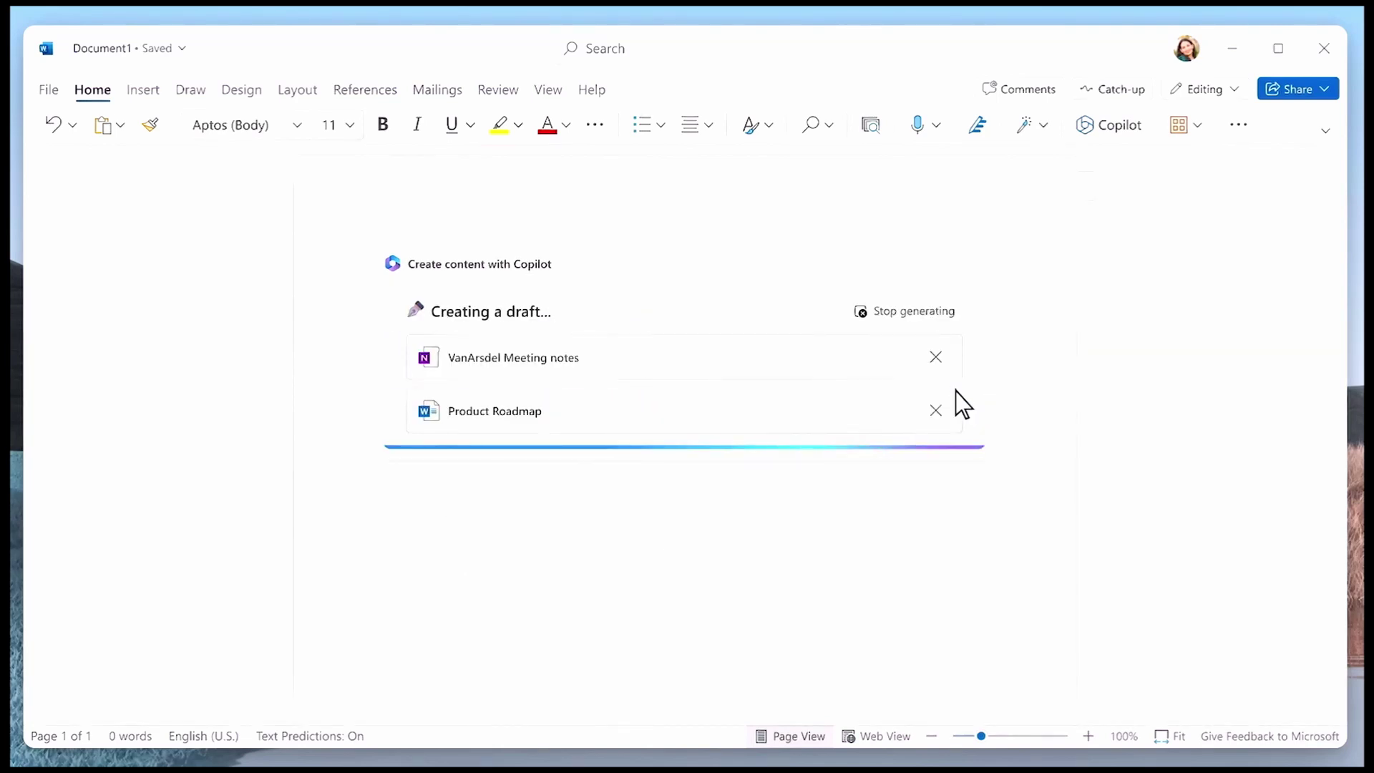